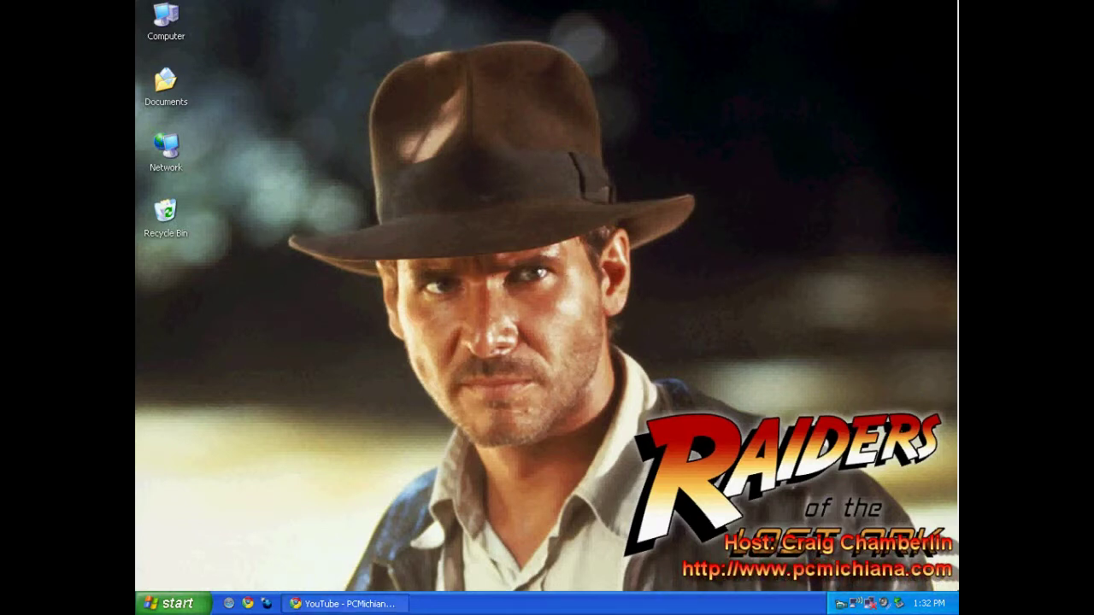
Step: Switch to the browser and read the Wikipedia article on the Alerter service, highlighting its opening description
left_click(324, 605)
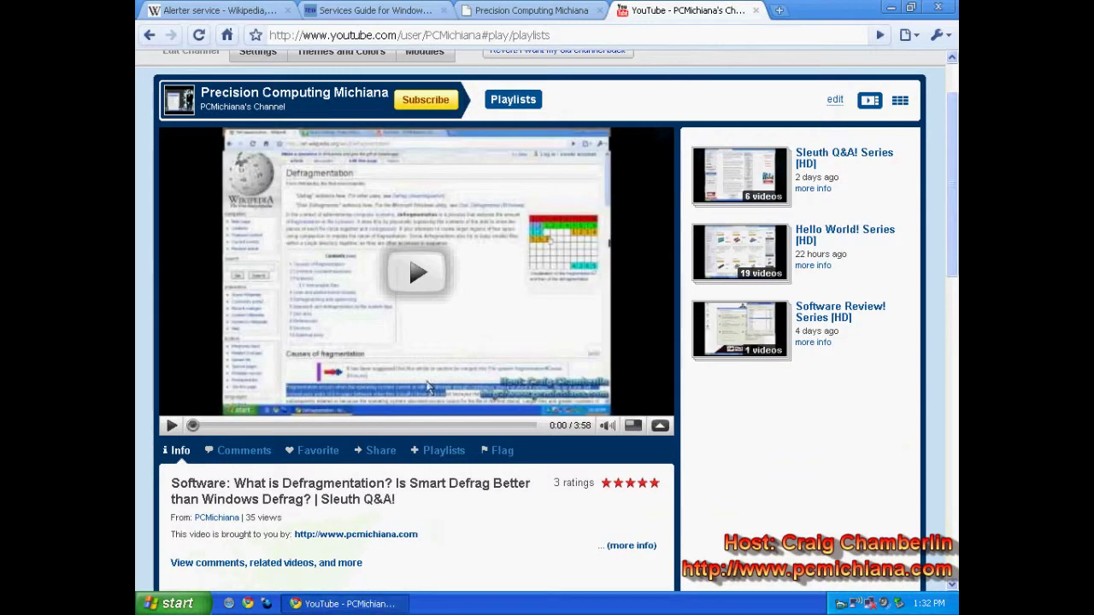
left_click(256, 11)
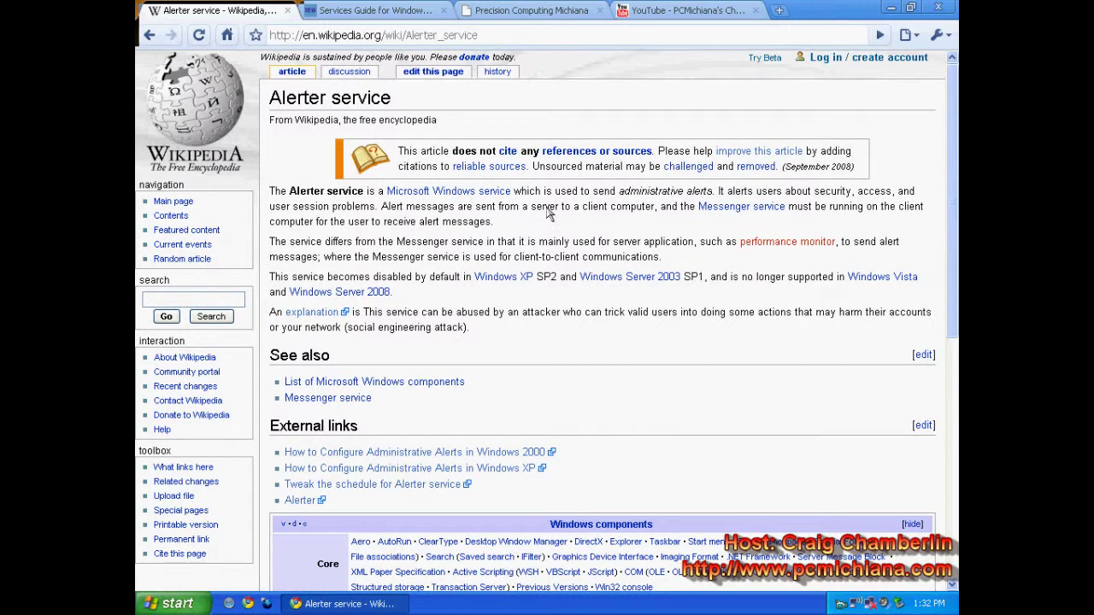
double_click(714, 193)
left_click(647, 196)
left_click_drag(617, 192, 708, 193)
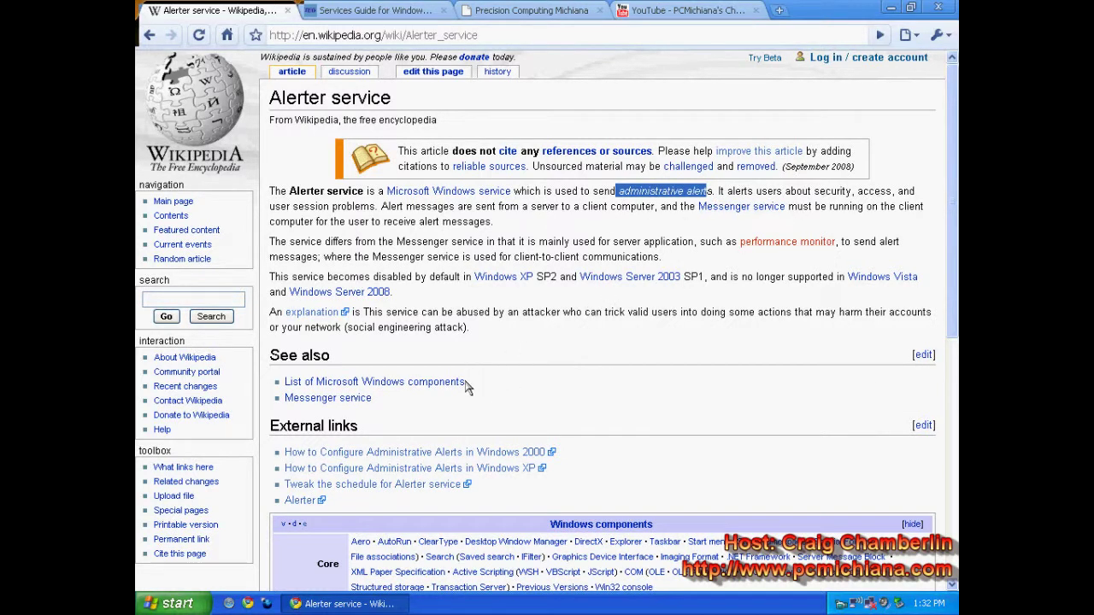
left_click(511, 300)
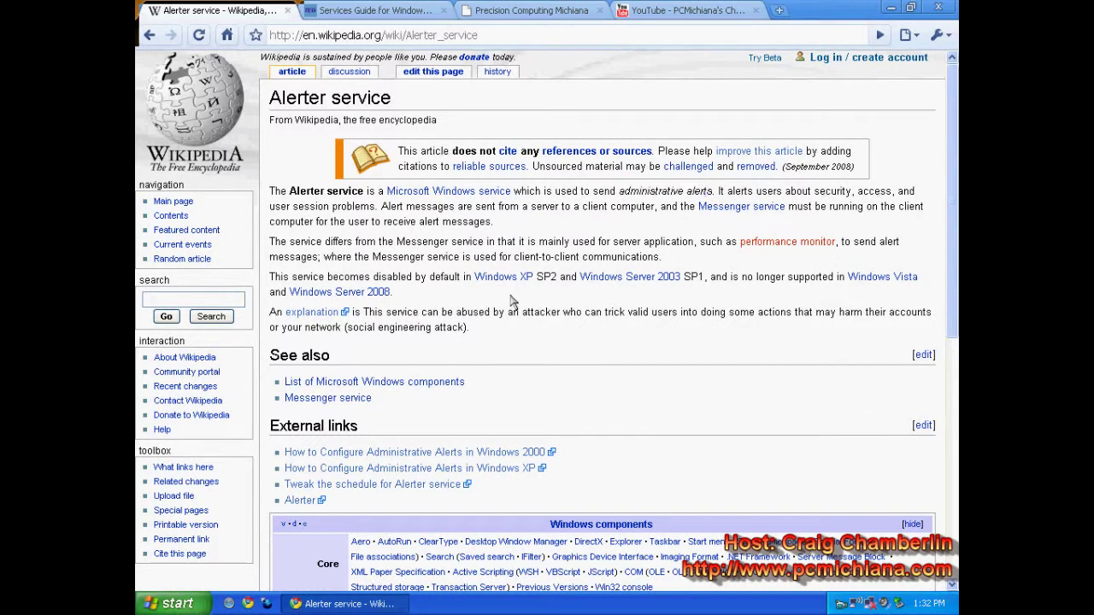
left_click_drag(501, 242, 266, 188)
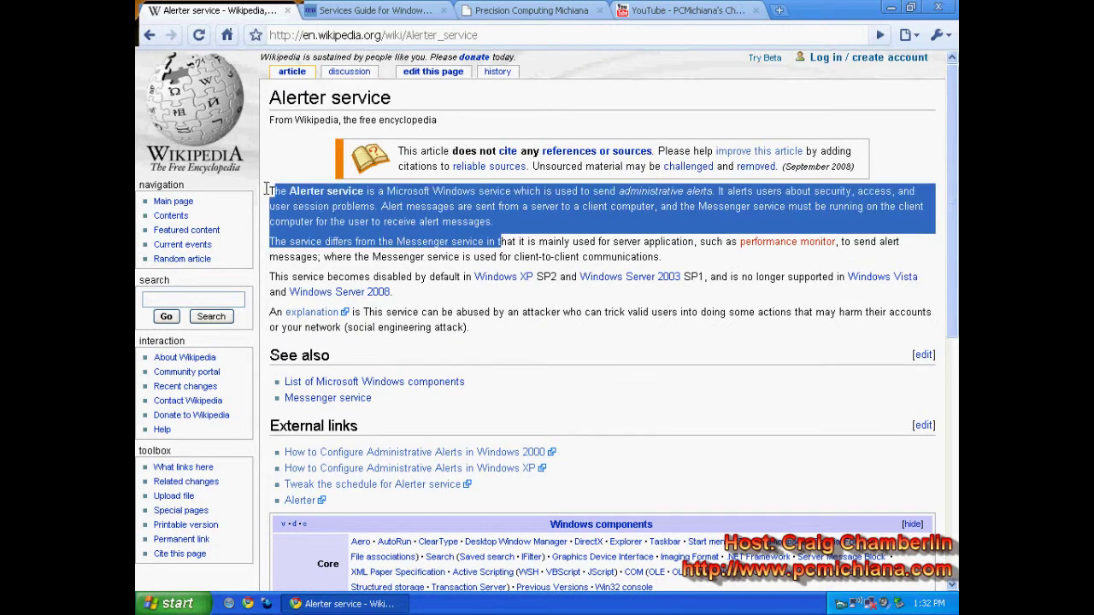
left_click(528, 305)
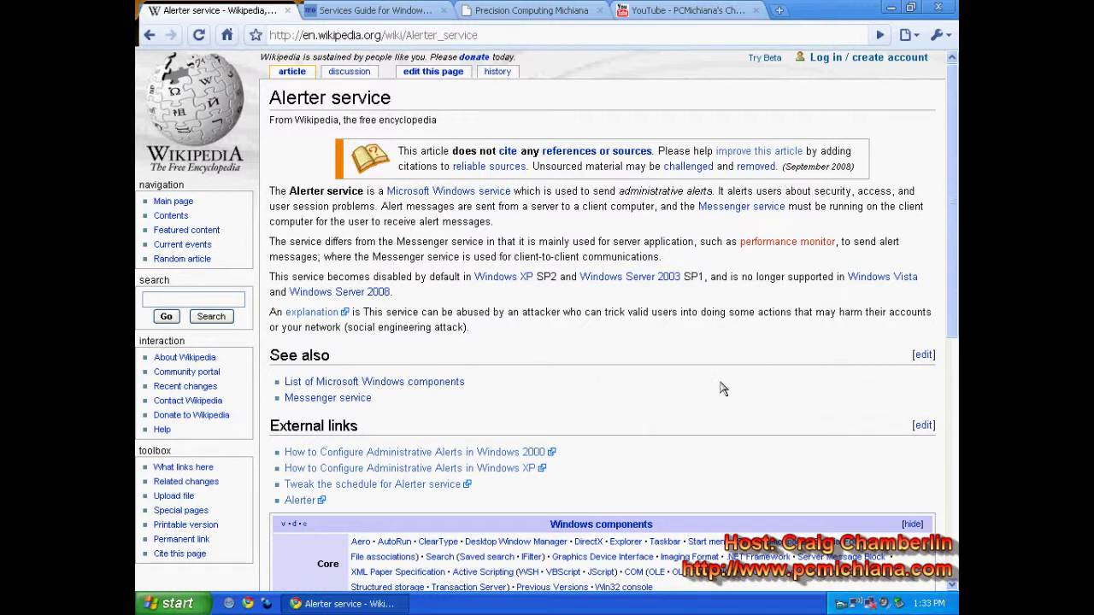
left_click_drag(505, 229, 280, 190)
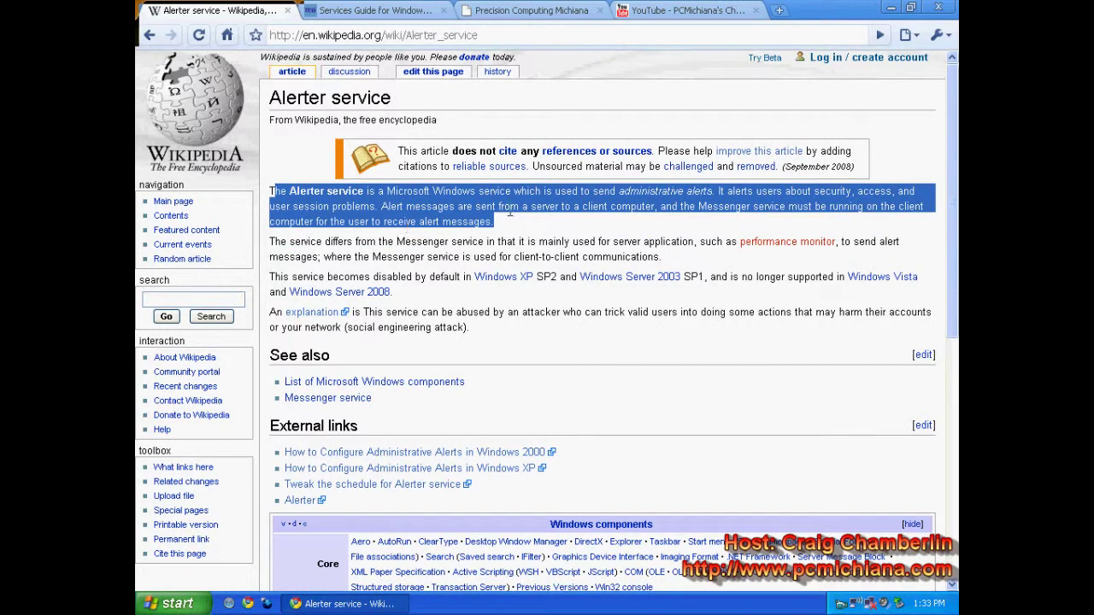
left_click(541, 241)
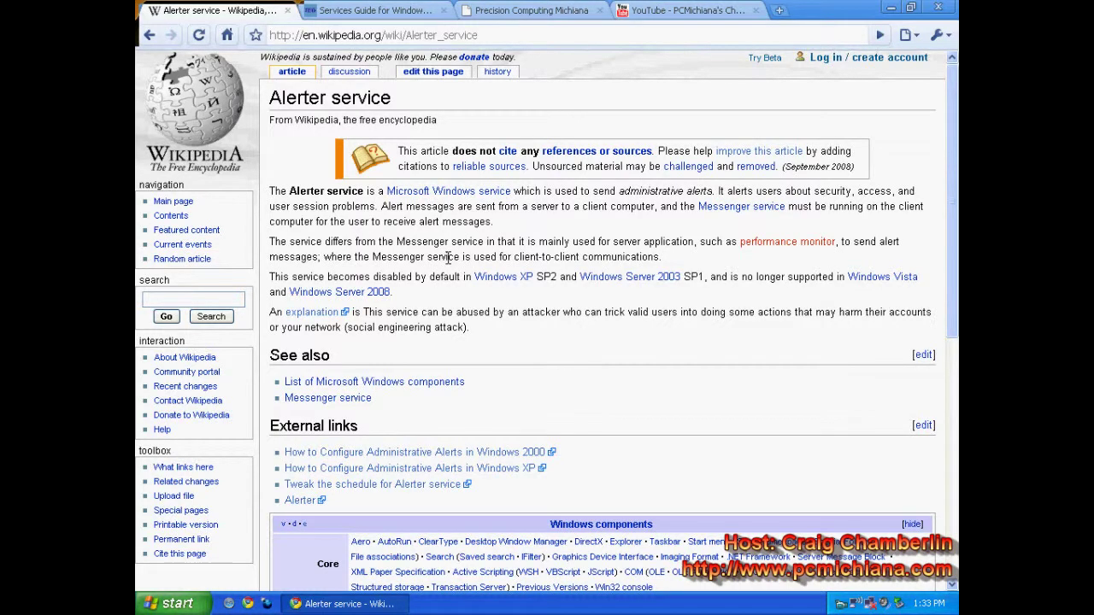
Step: Minimize the browser and open the Windows Services console by running services.msc
left_click(177, 603)
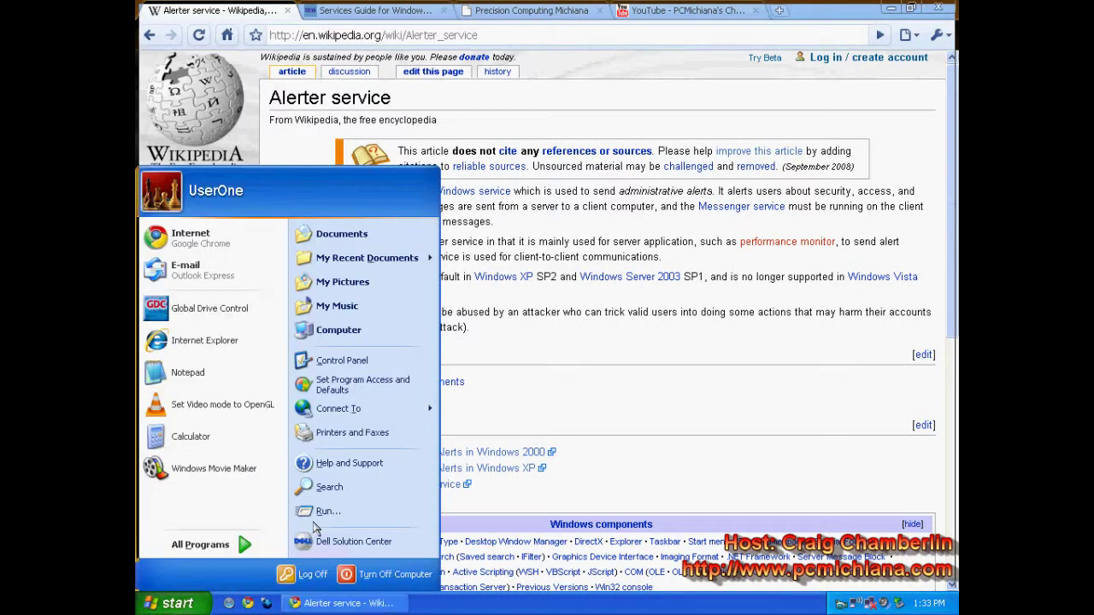
left_click(706, 475)
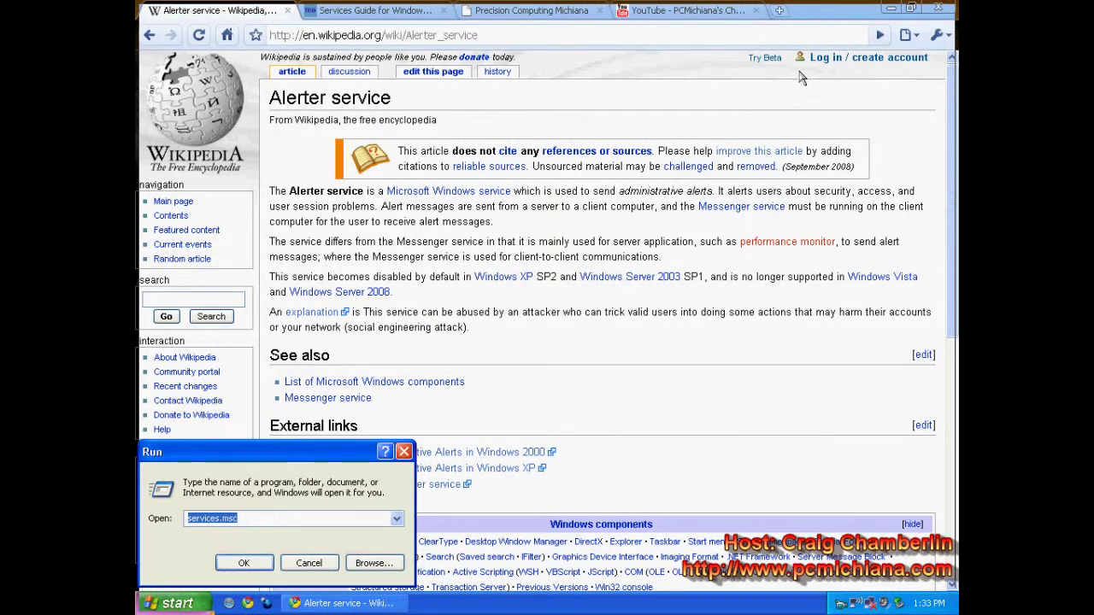
left_click(891, 8)
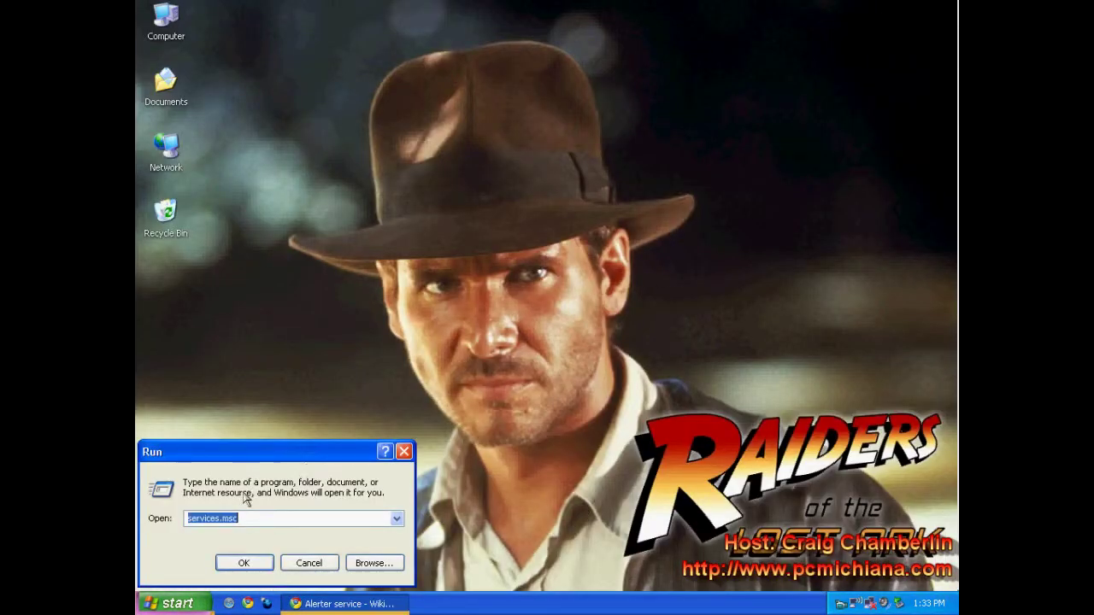
left_click(181, 601)
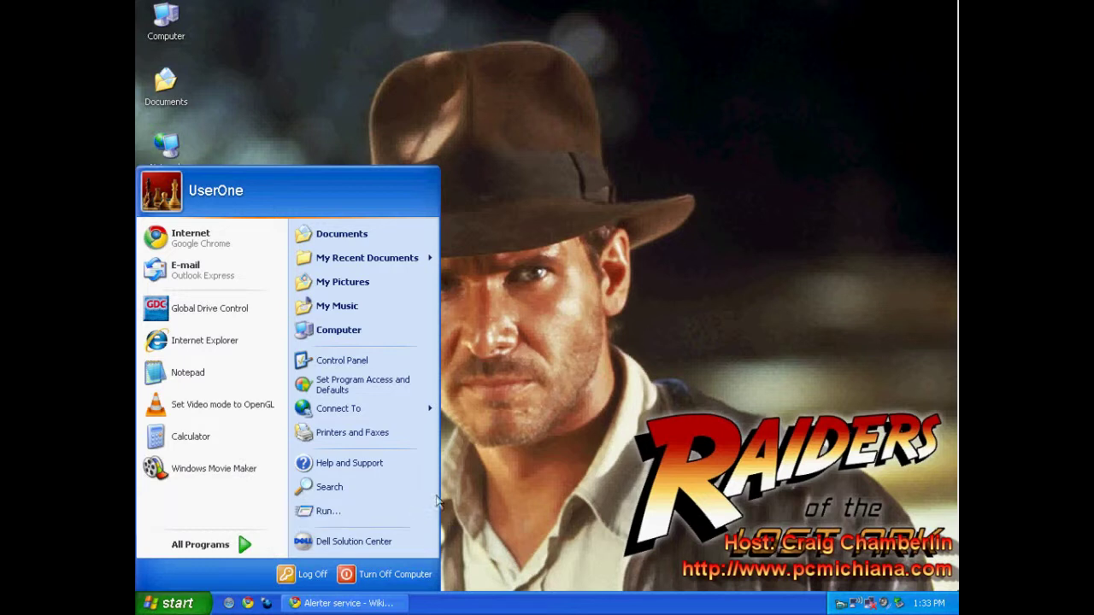
left_click(343, 511)
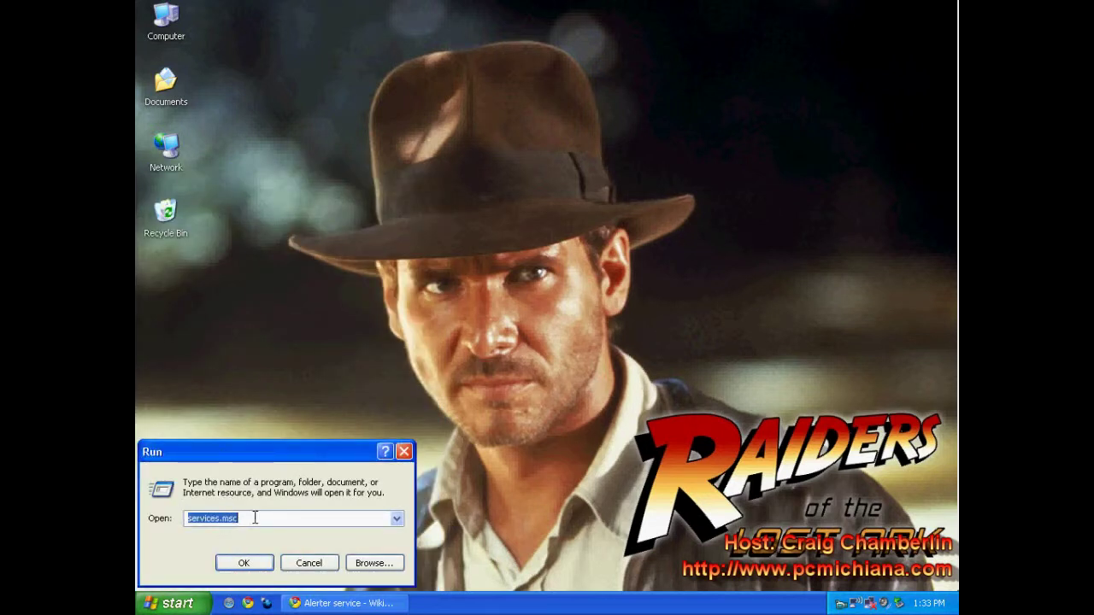
type("se")
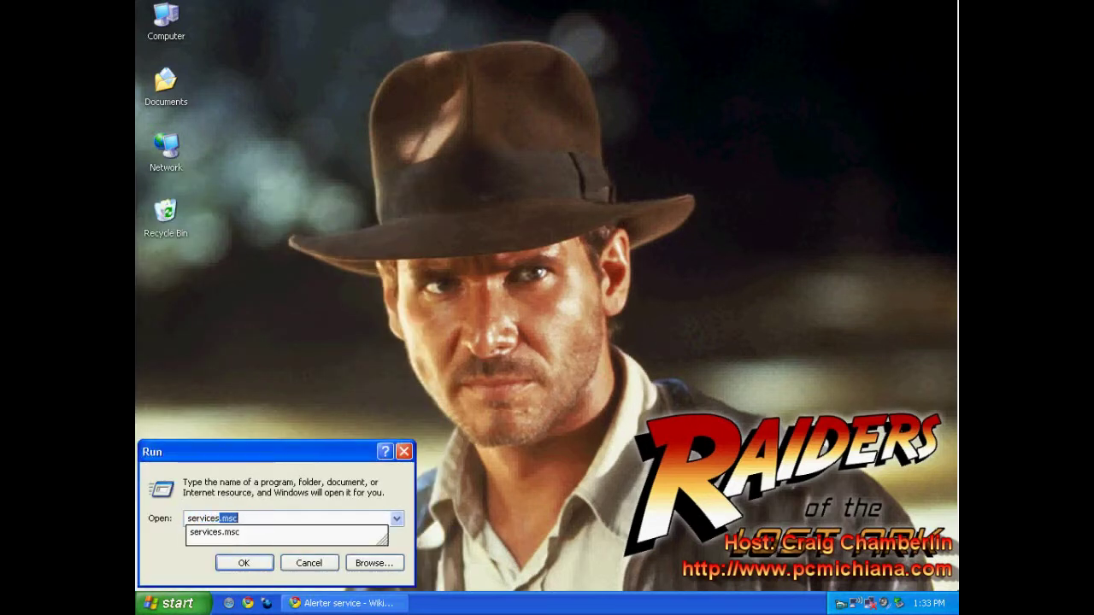
type("rvices.msc")
left_click(265, 507)
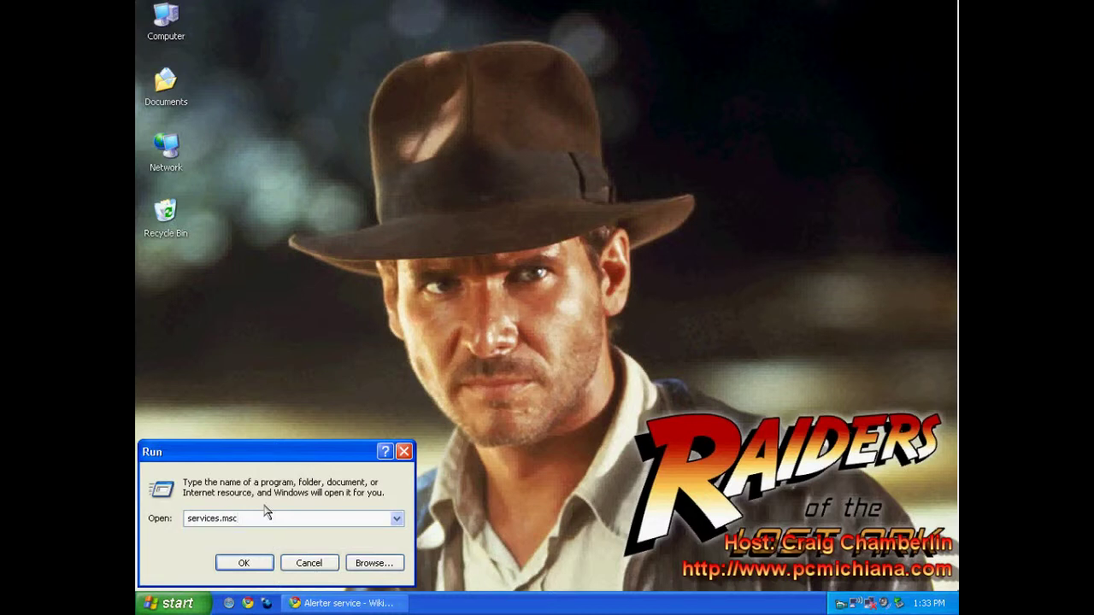
key("Return")
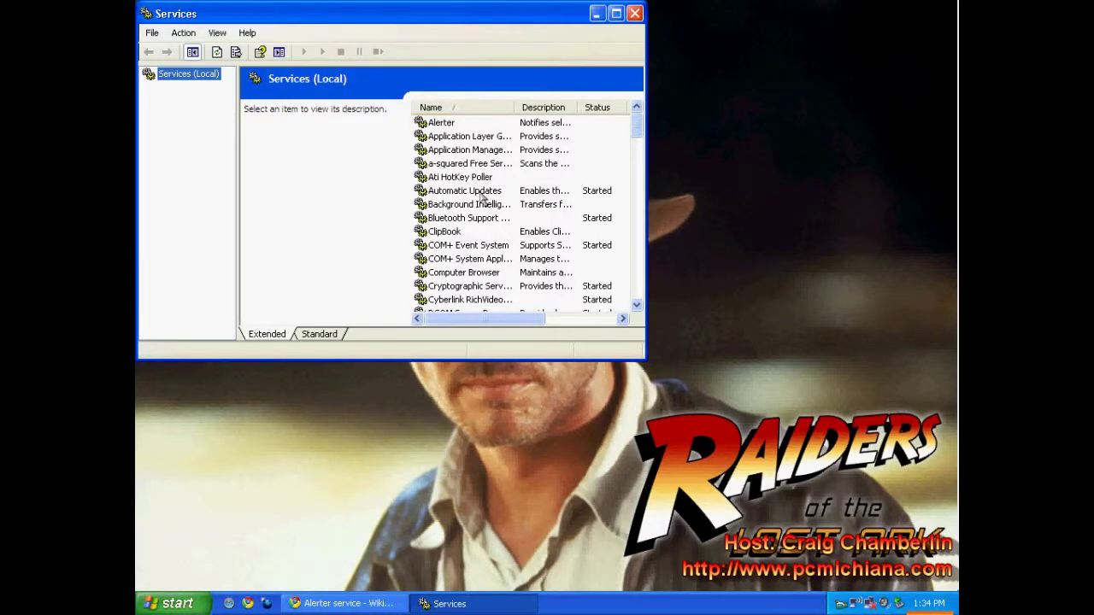
Step: Sort the services by name in ascending order and select the Alerter service
left_click(476, 150)
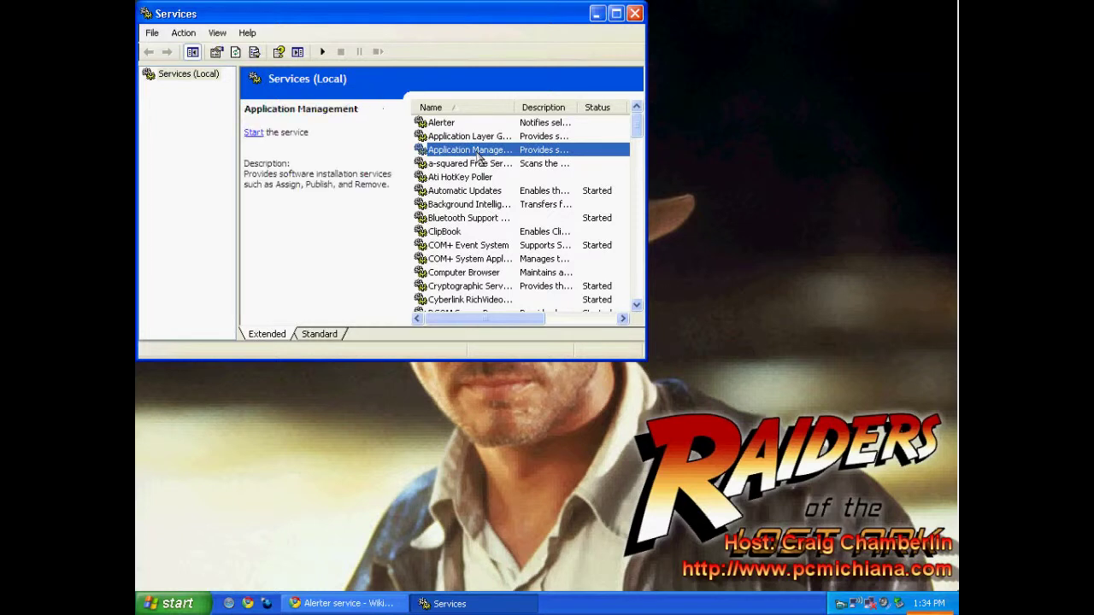
left_click(462, 108)
left_click(465, 109)
left_click(470, 122)
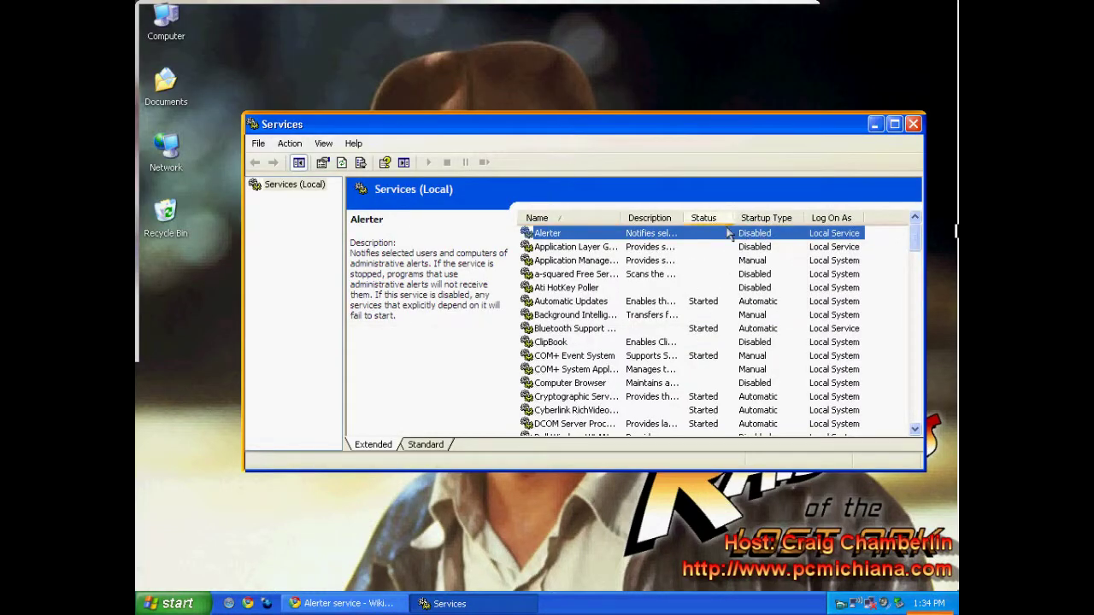
Step: Check the installed Windows edition and service pack in the computer's system properties
left_click(164, 28)
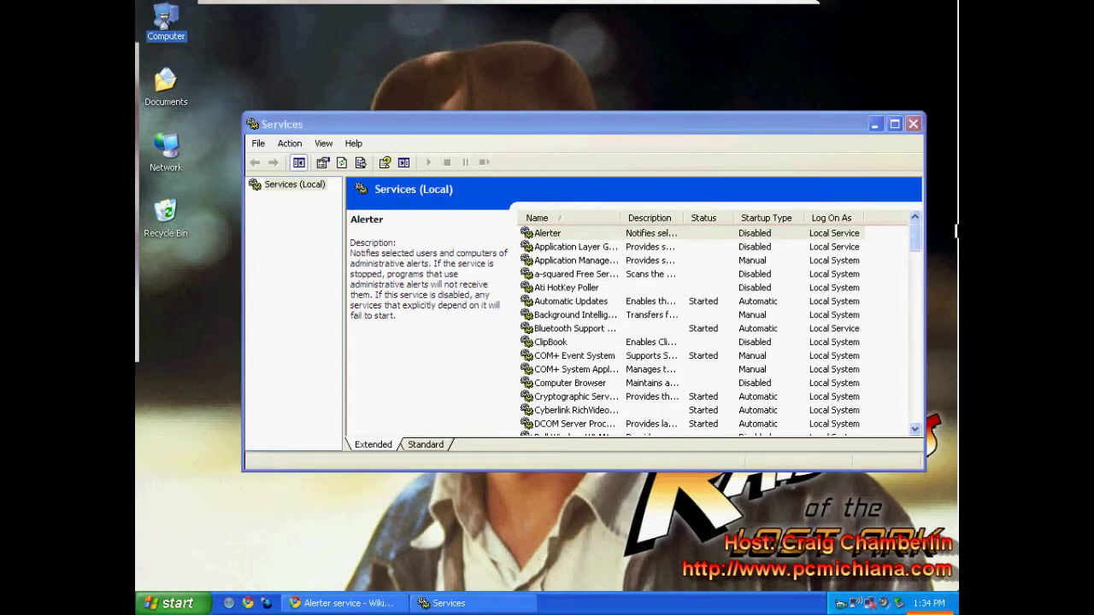
right_click(166, 26)
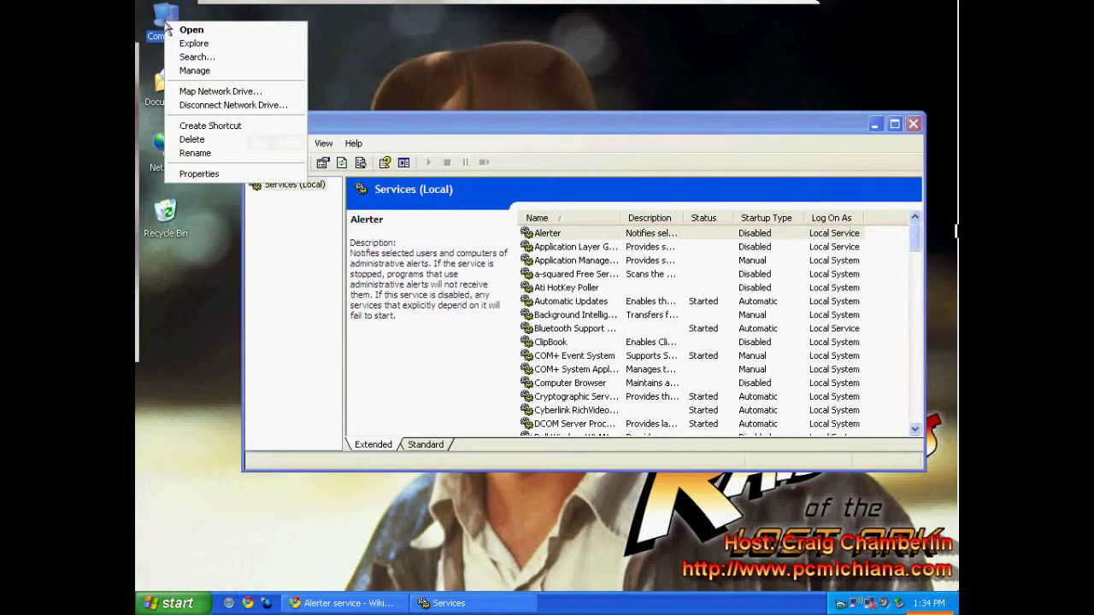
left_click(199, 174)
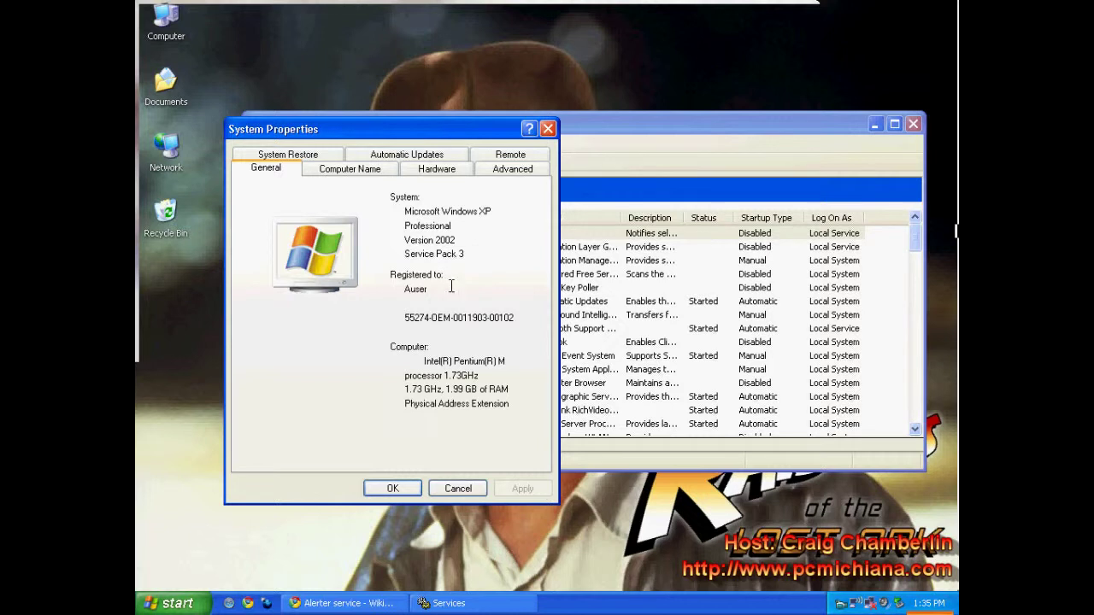
left_click(457, 489)
Step: Set the Alerter service's startup type to Disabled, apply it and close the Services console
left_click(583, 235)
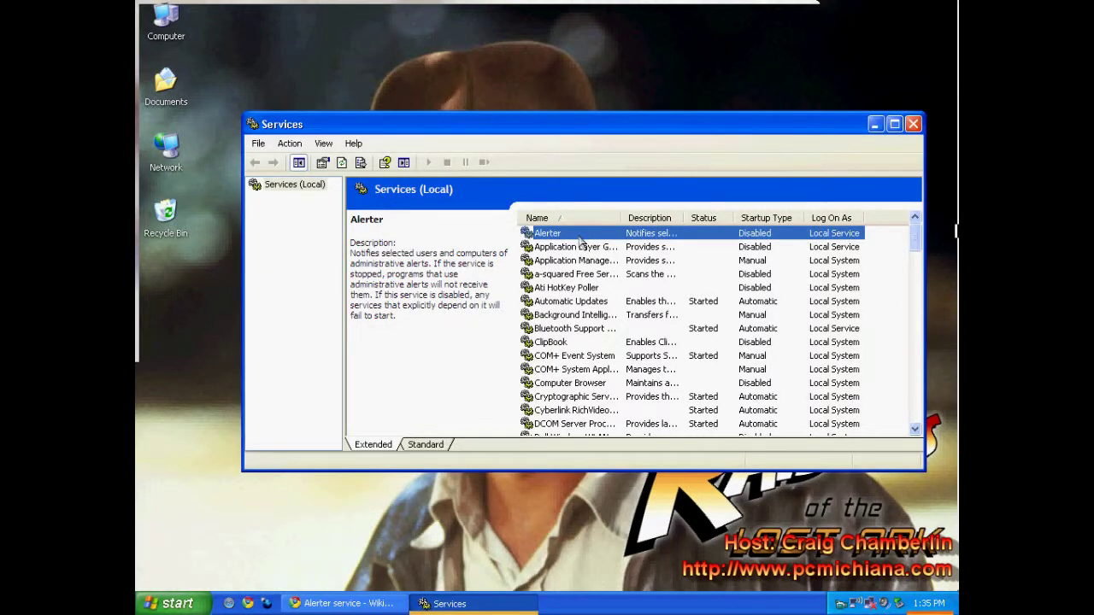
right_click(580, 242)
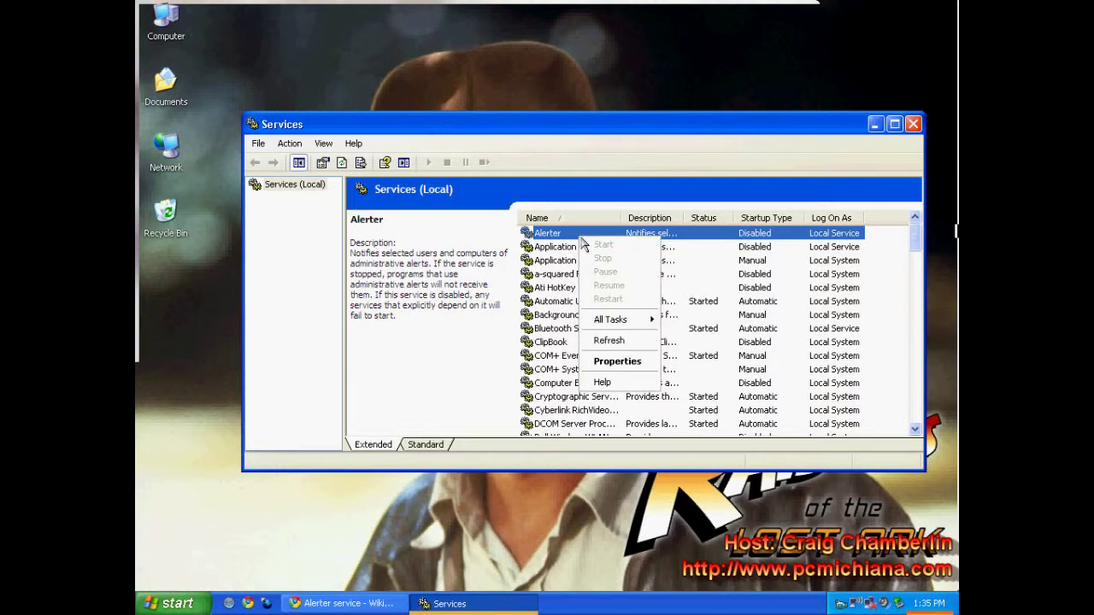
key("Escape")
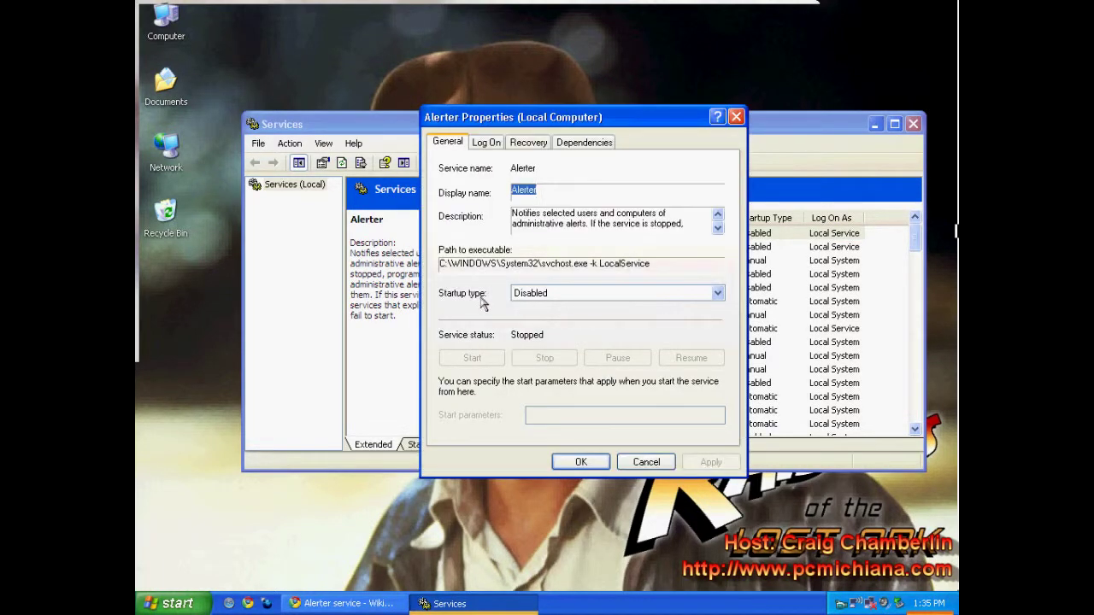
left_click(717, 293)
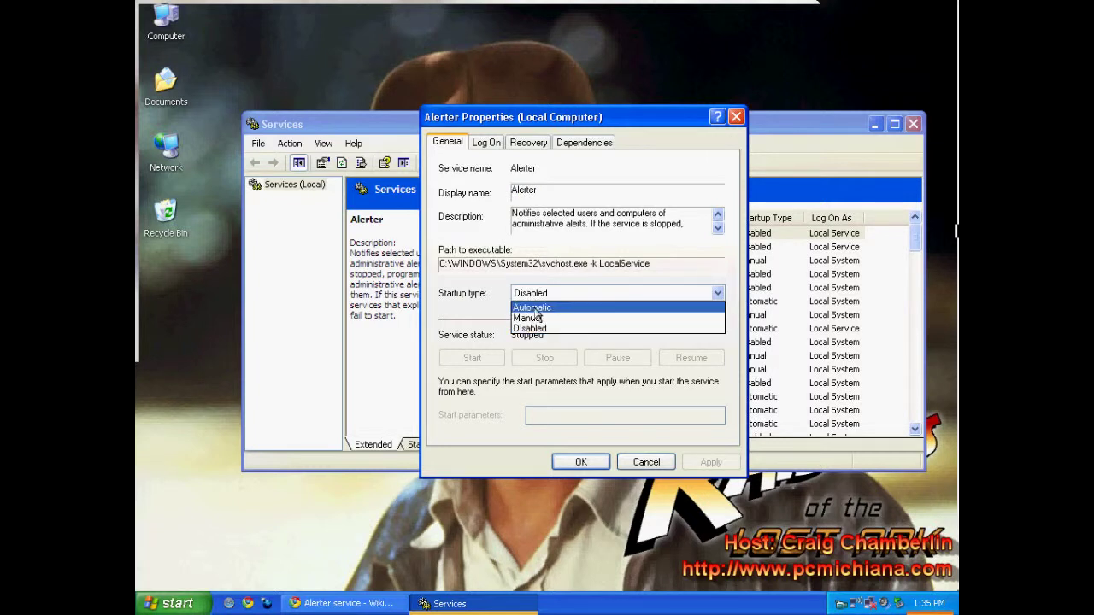
left_click(536, 329)
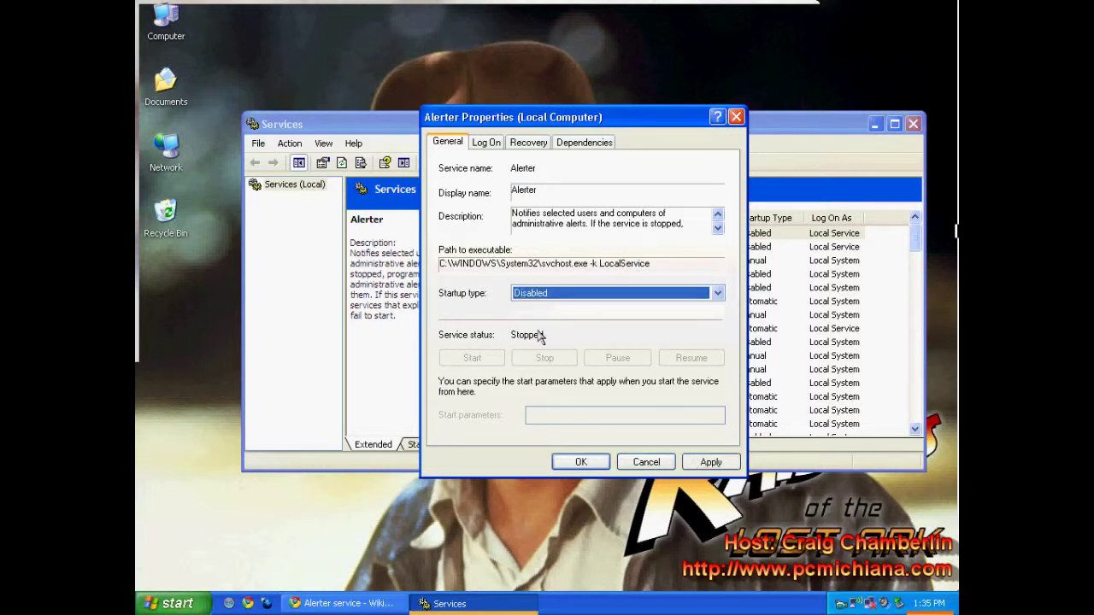
left_click(709, 462)
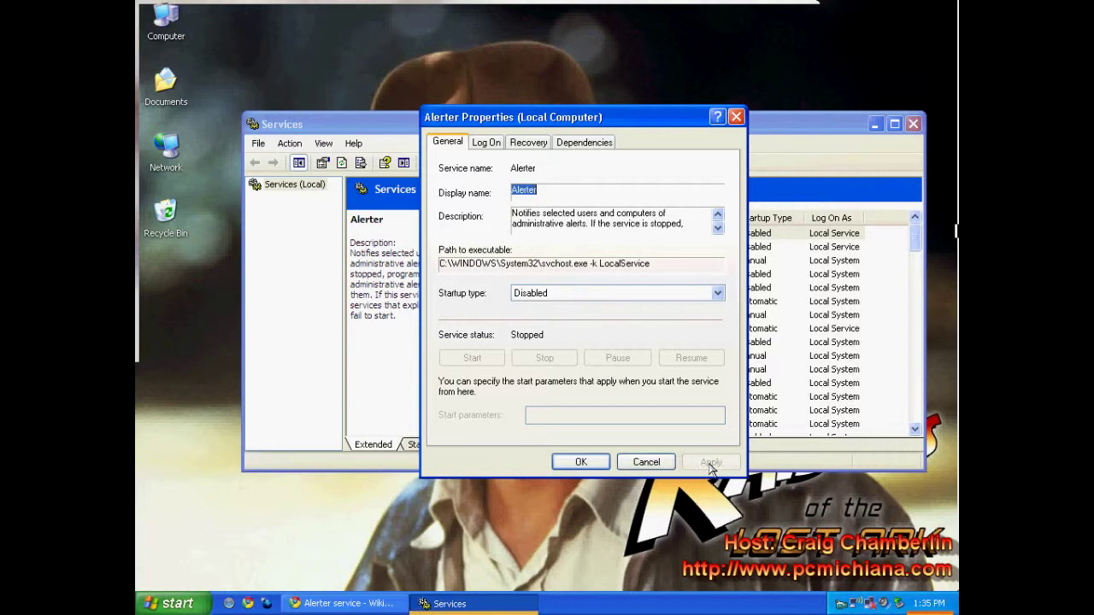
left_click(581, 461)
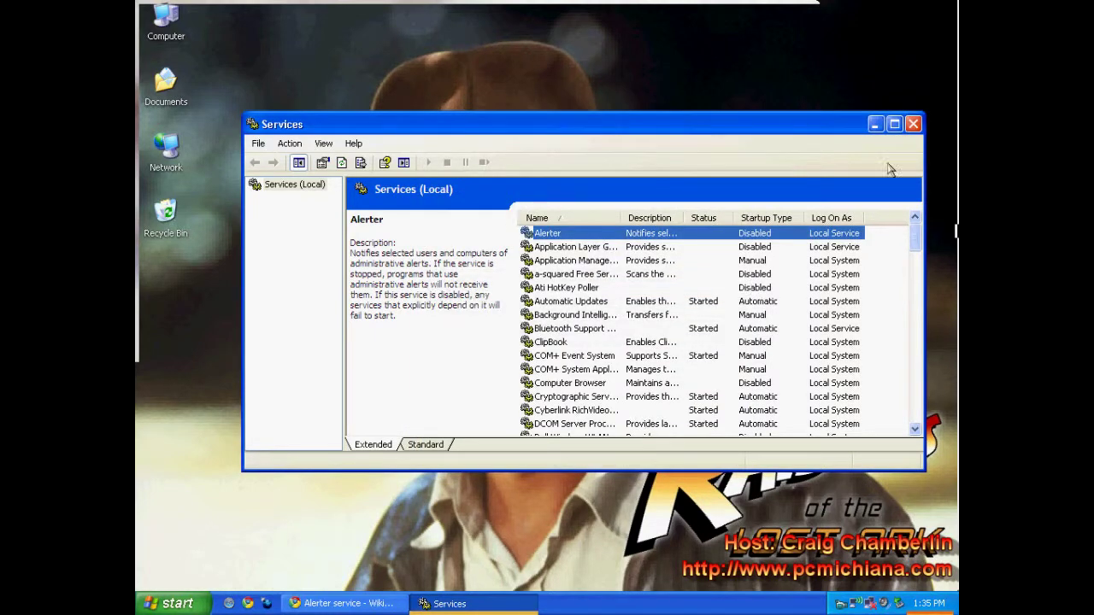
left_click(913, 124)
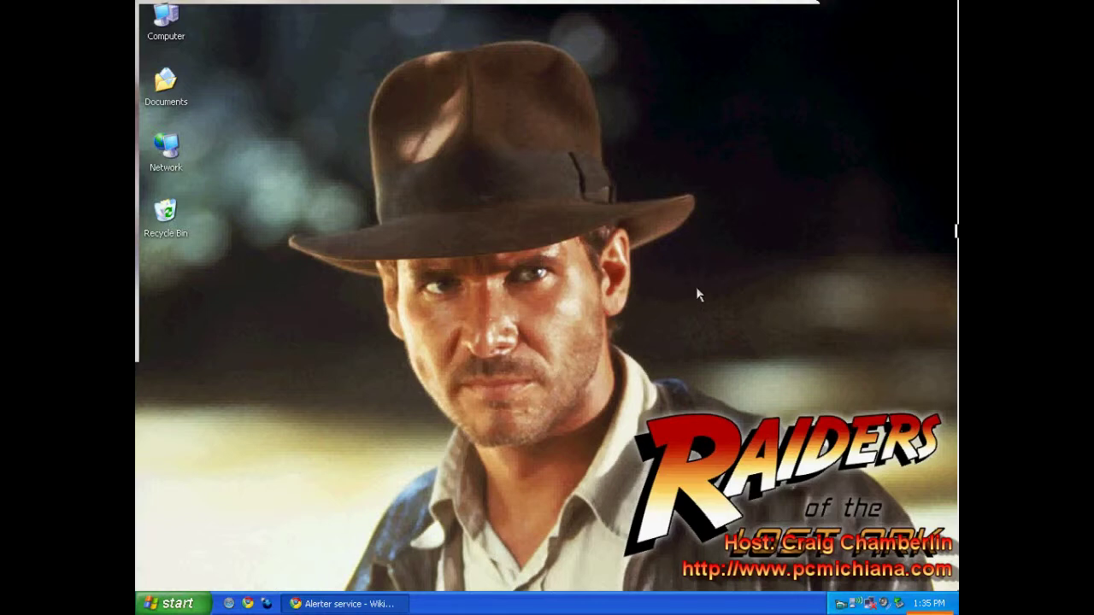
left_click(366, 603)
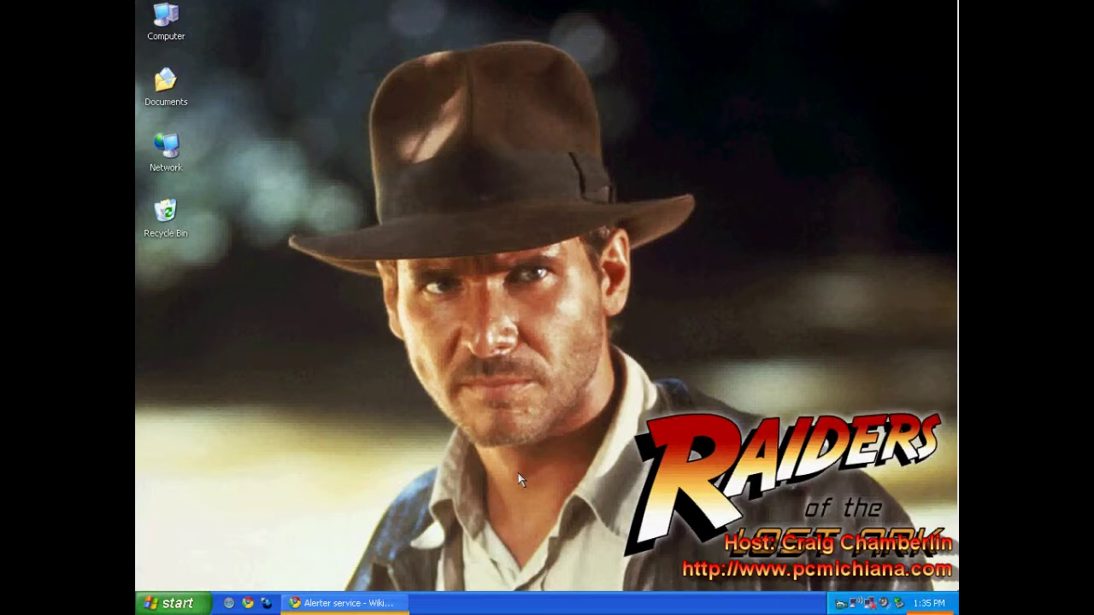
left_click(342, 603)
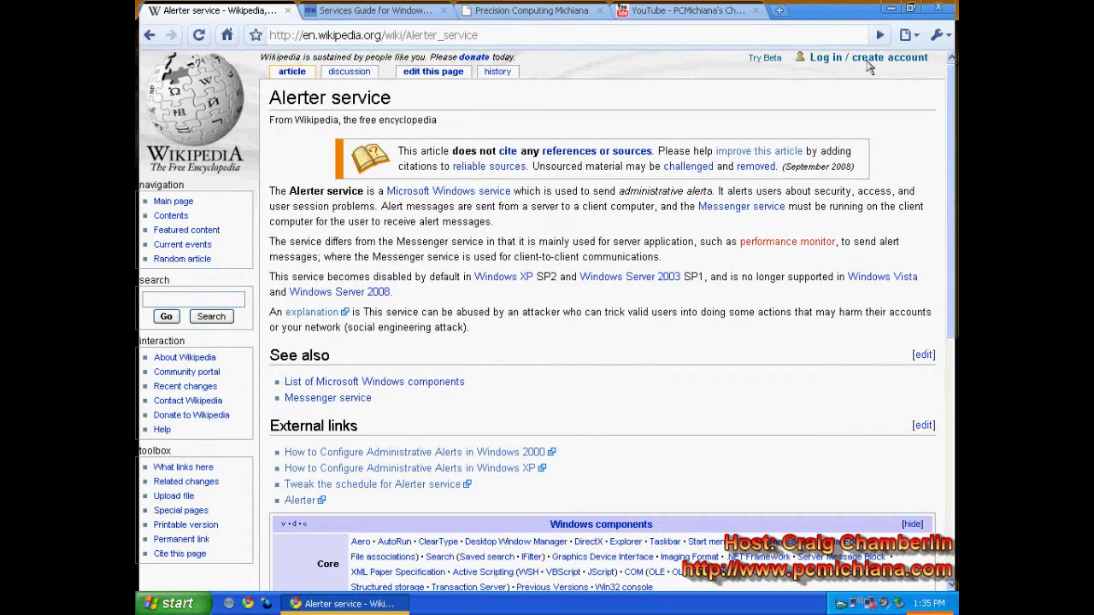
left_click(890, 8)
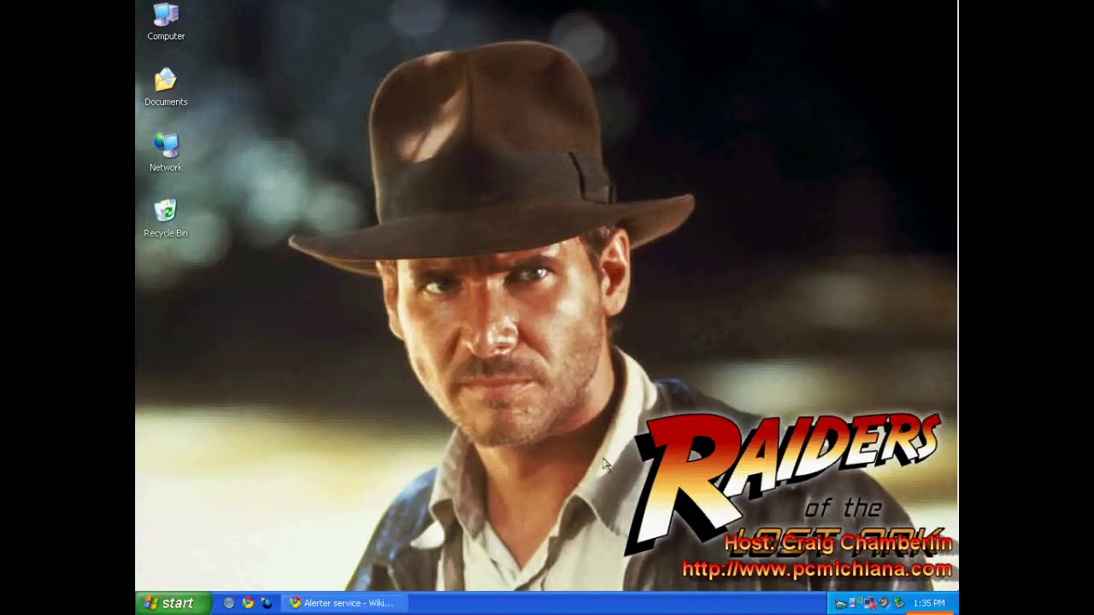
Step: Review the Precision Computing Michiana homepage's categories and its YouTube channel's playlists in the browser, and minimize the browser
left_click(341, 603)
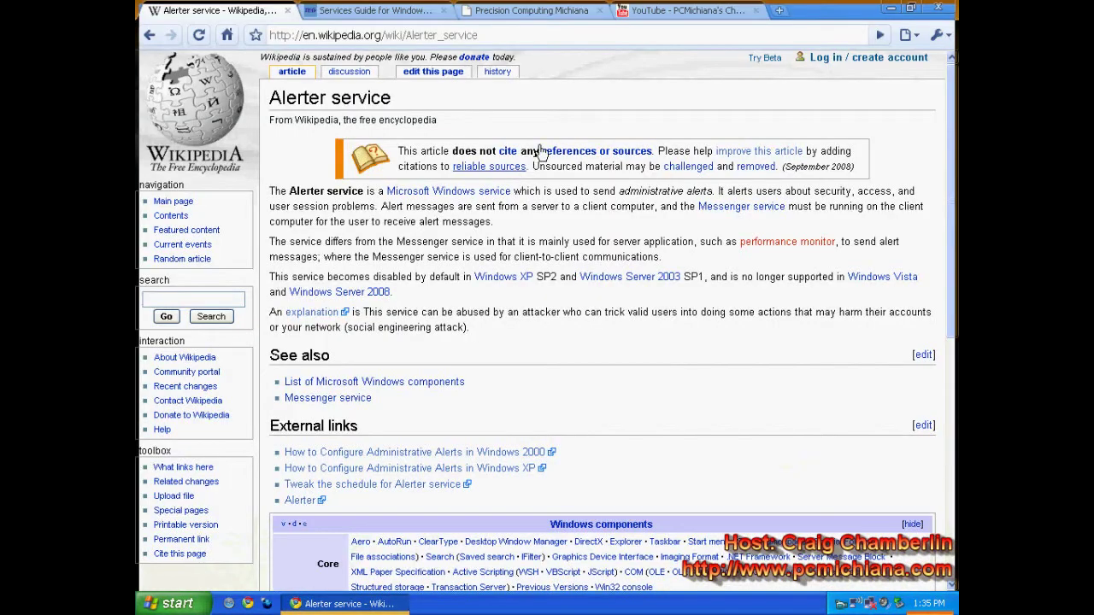
left_click(529, 11)
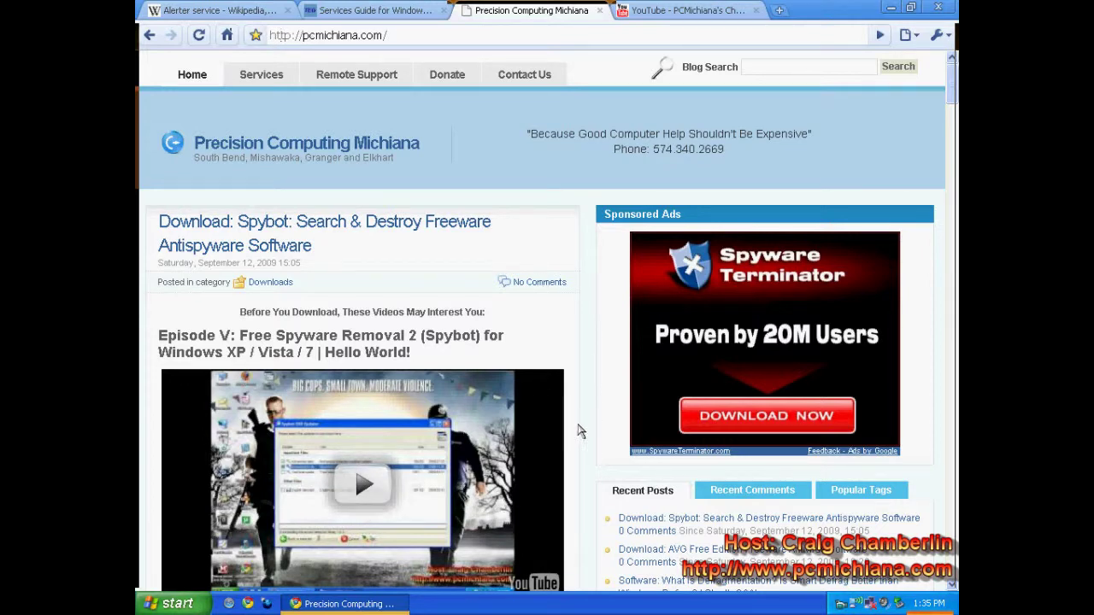
scroll(586, 336, "down", 4)
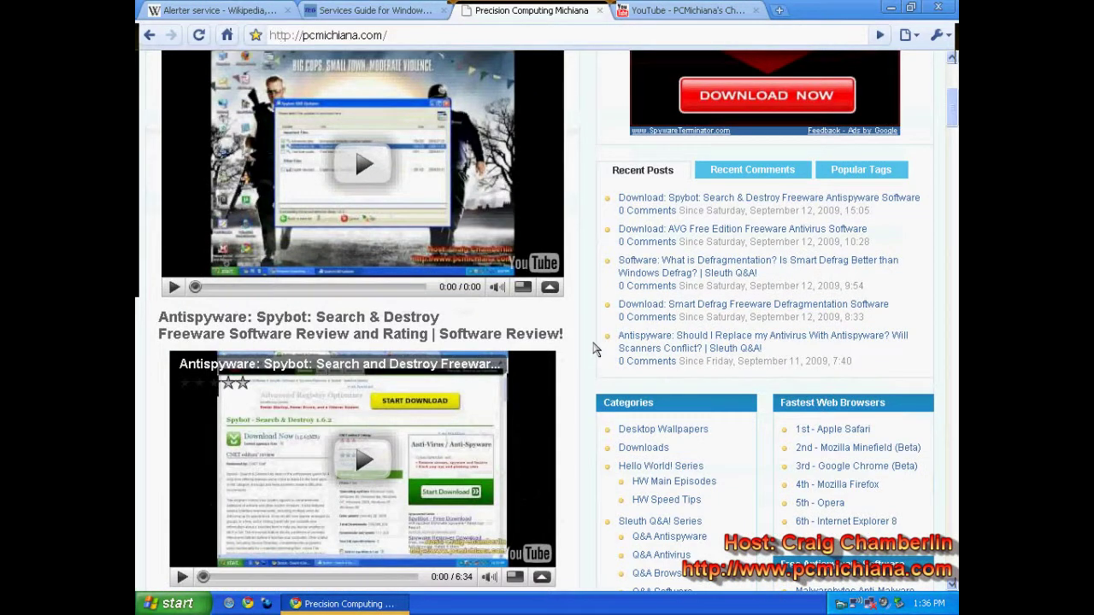
scroll(596, 348, "down", 2)
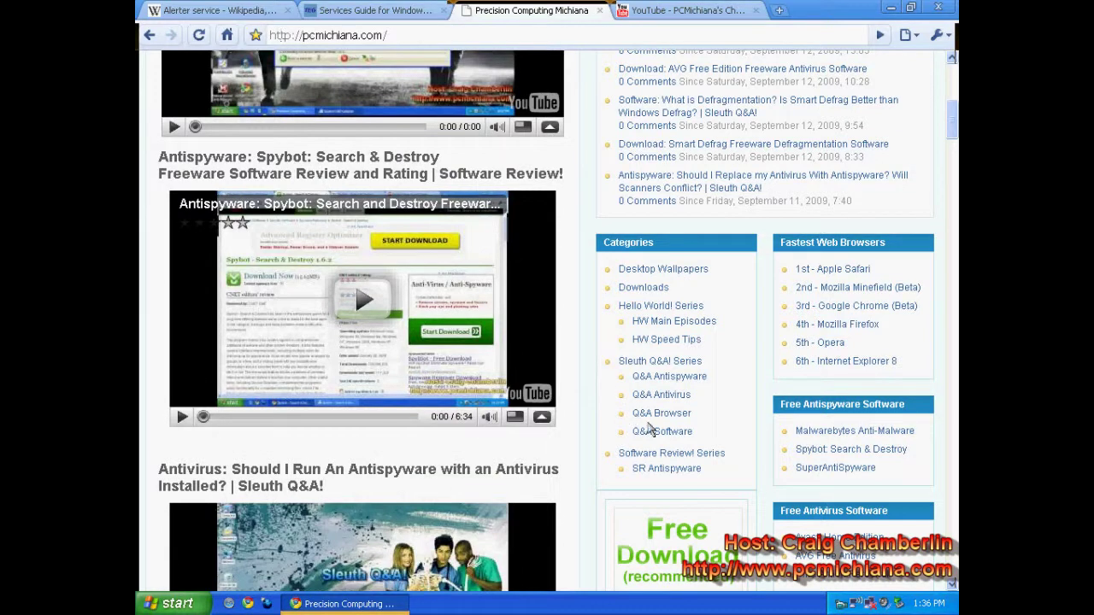
scroll(921, 466, "down", 1)
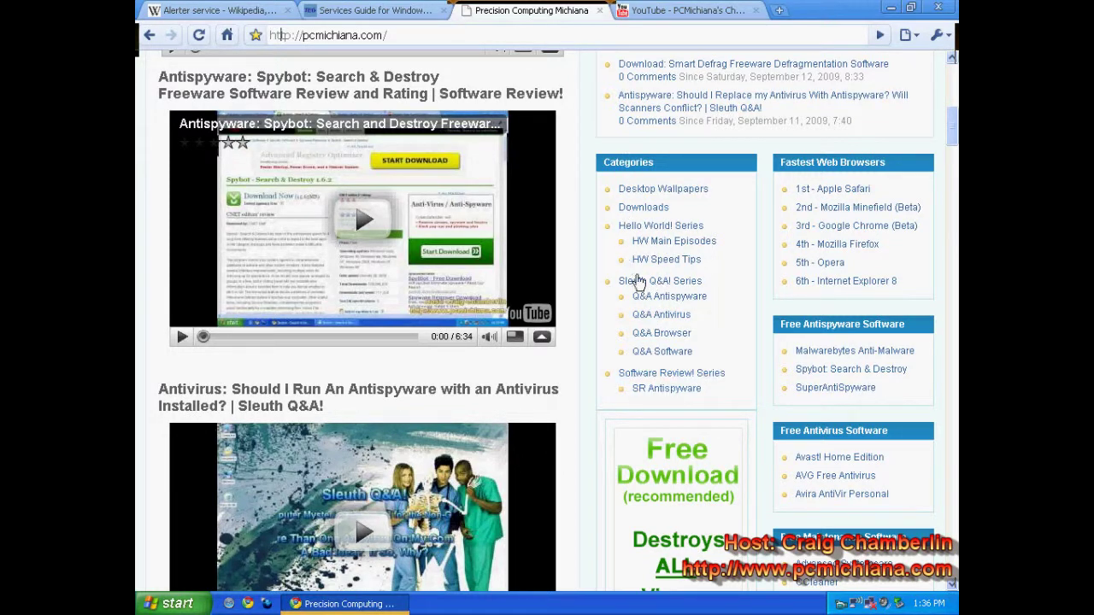
scroll(605, 214, "up", 1)
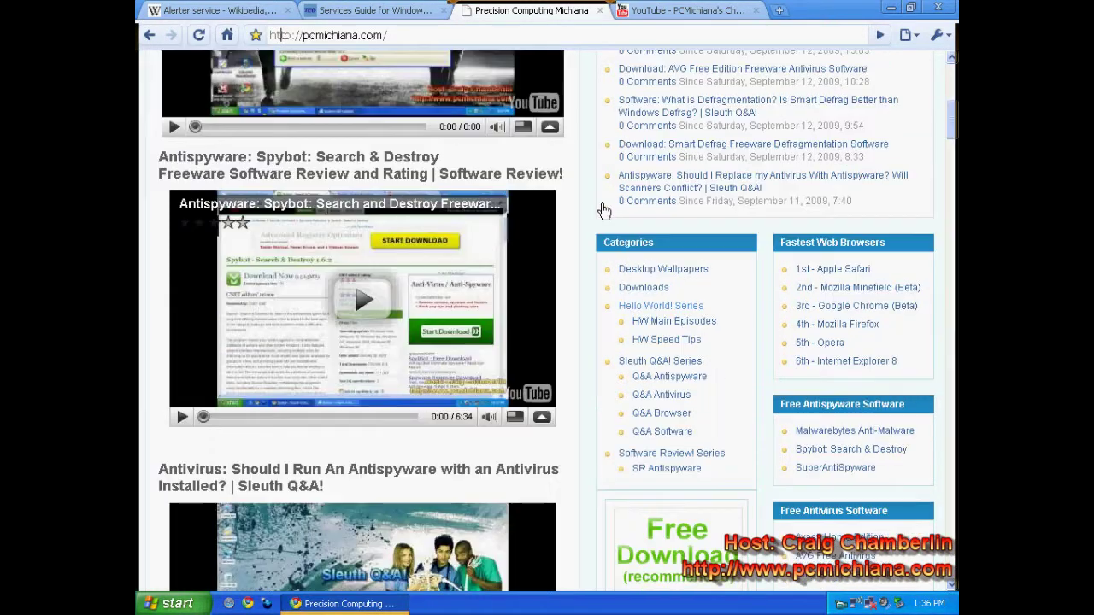
left_click(679, 10)
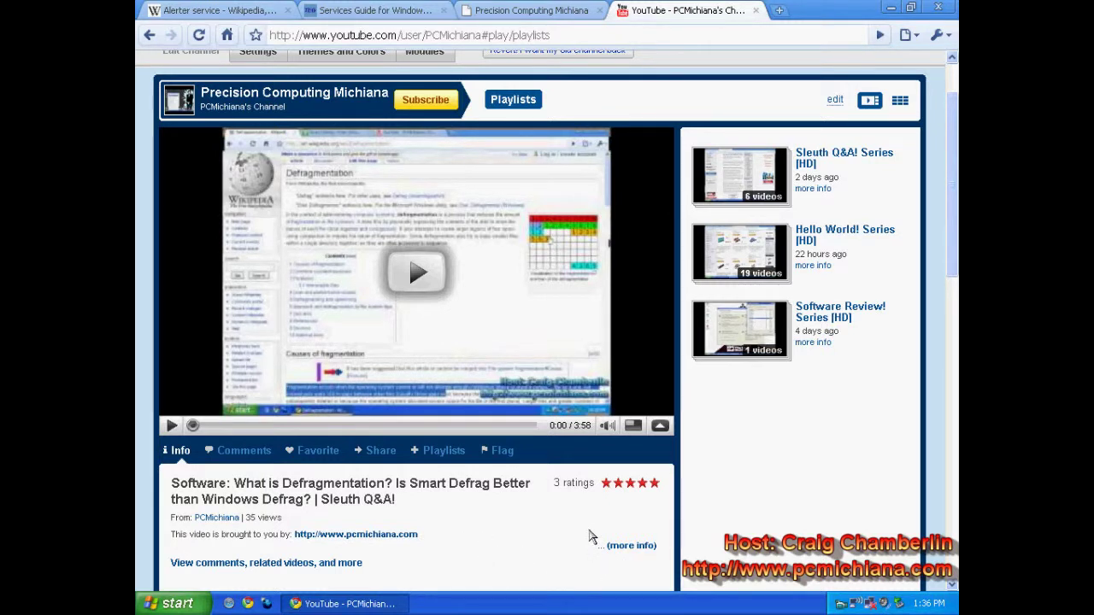
left_click(889, 8)
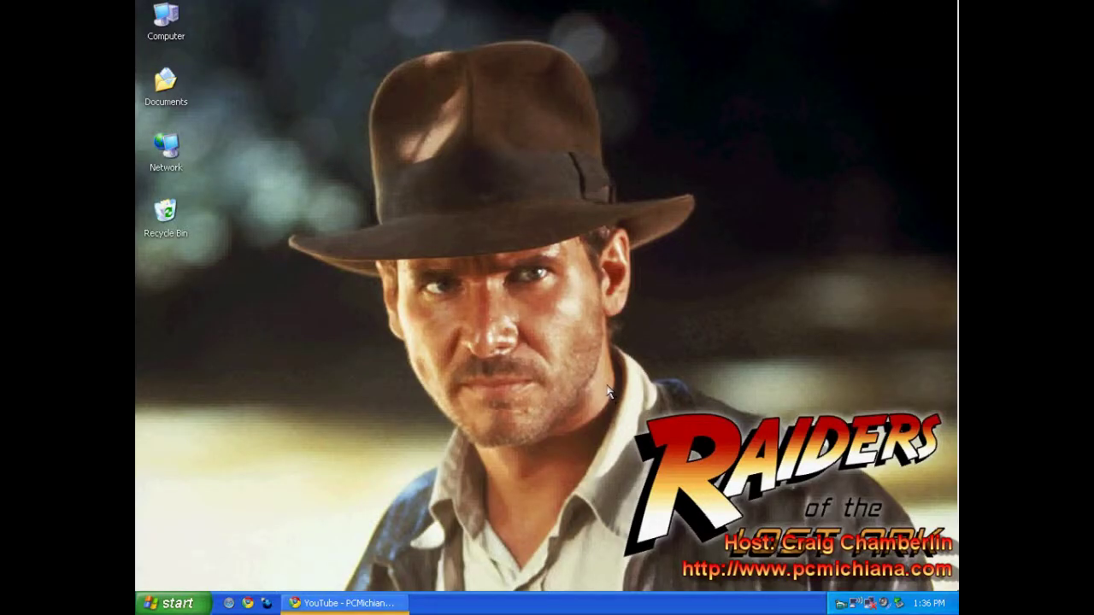